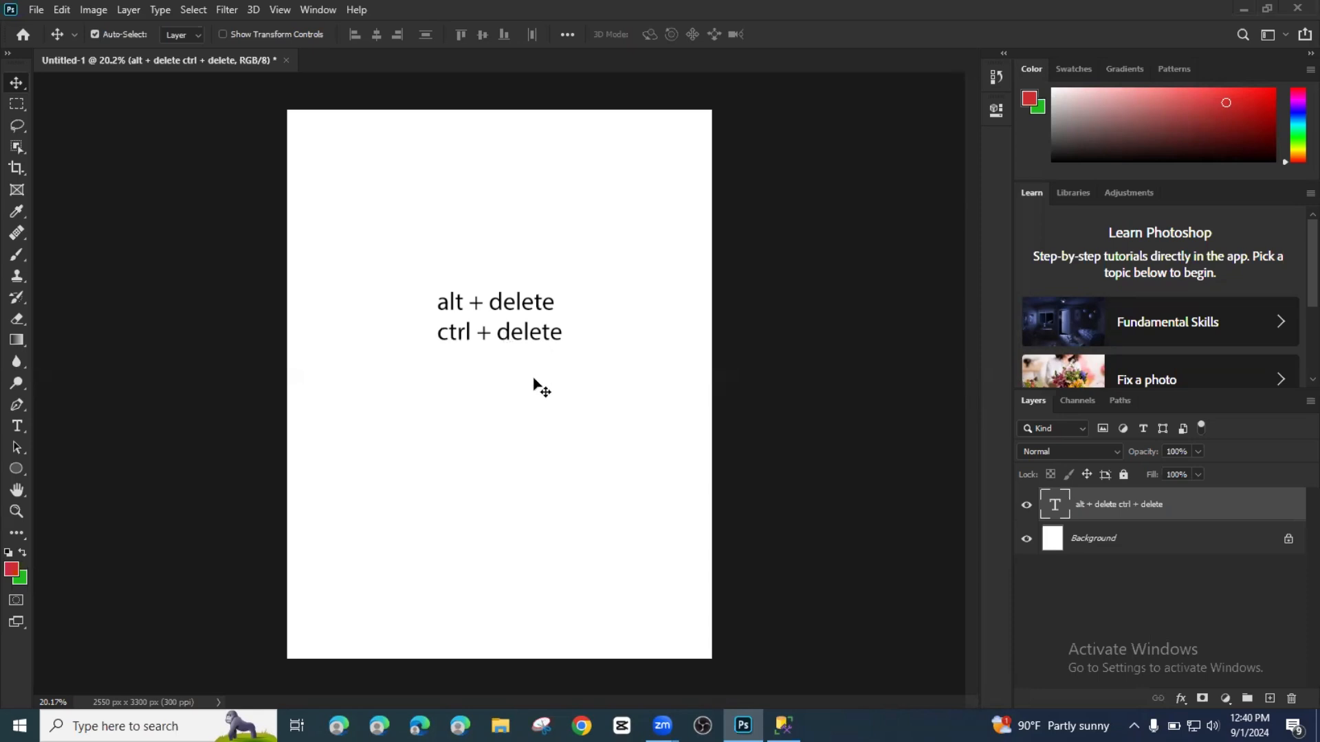
# Step: Recolour the text layer alternately with the red foreground and green background colours, finish on green, and deselect the layer
pyautogui.hotkey('alt', 'Delete')
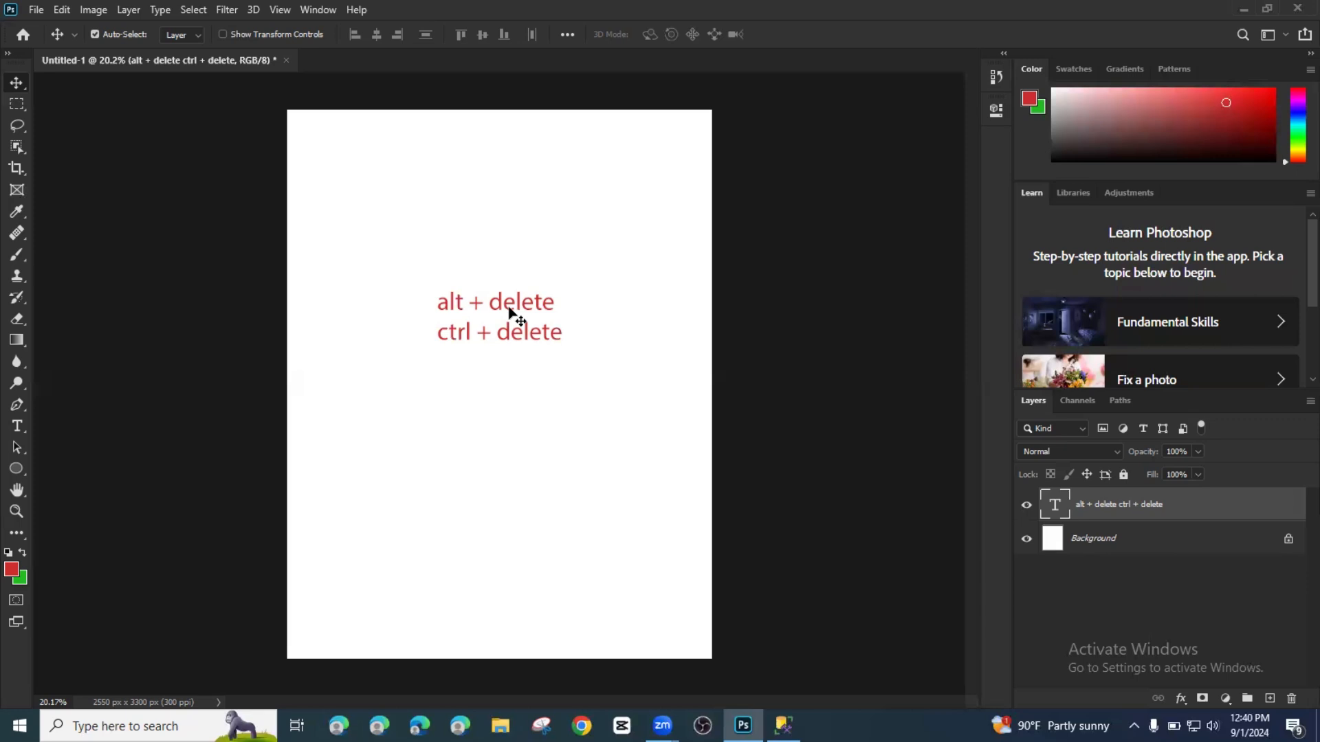
pyautogui.press('ctrl')
pyautogui.hotkey('ctrl', 'Delete')
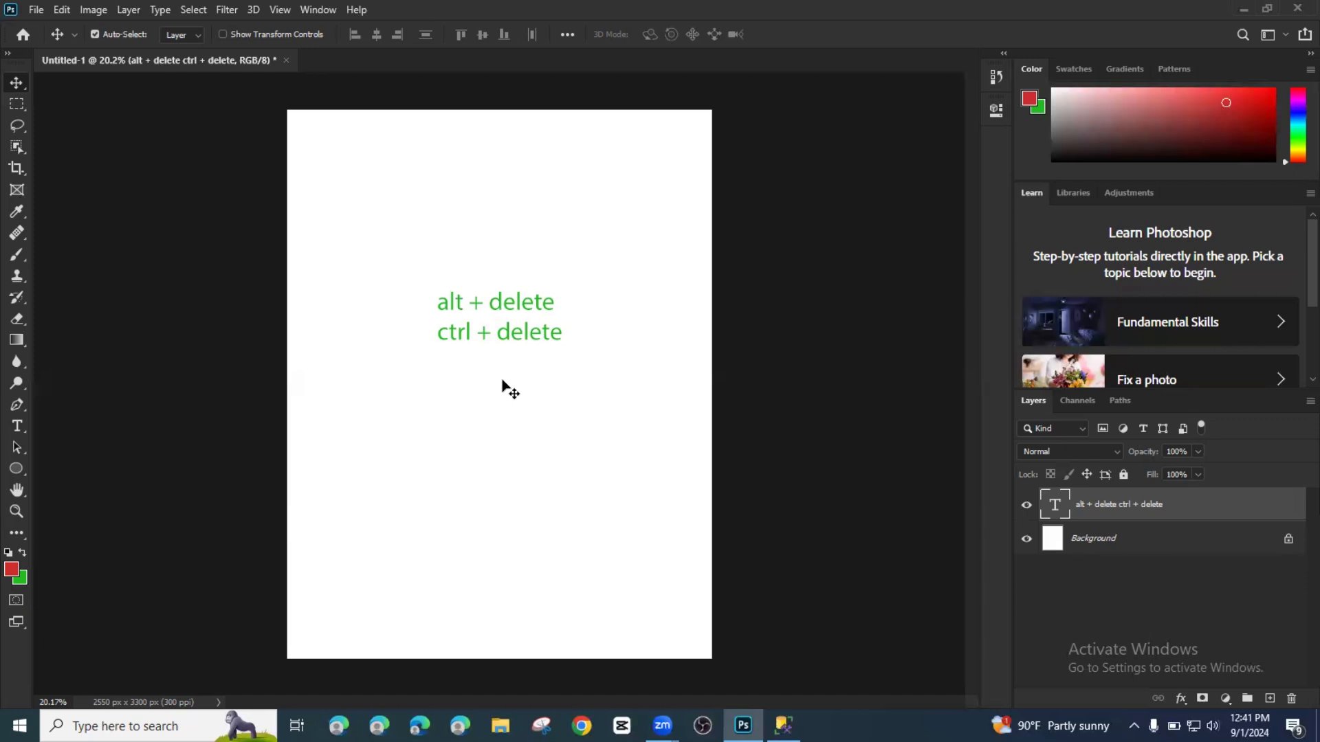
pyautogui.press('alt')
pyautogui.hotkey('alt', 'Delete')
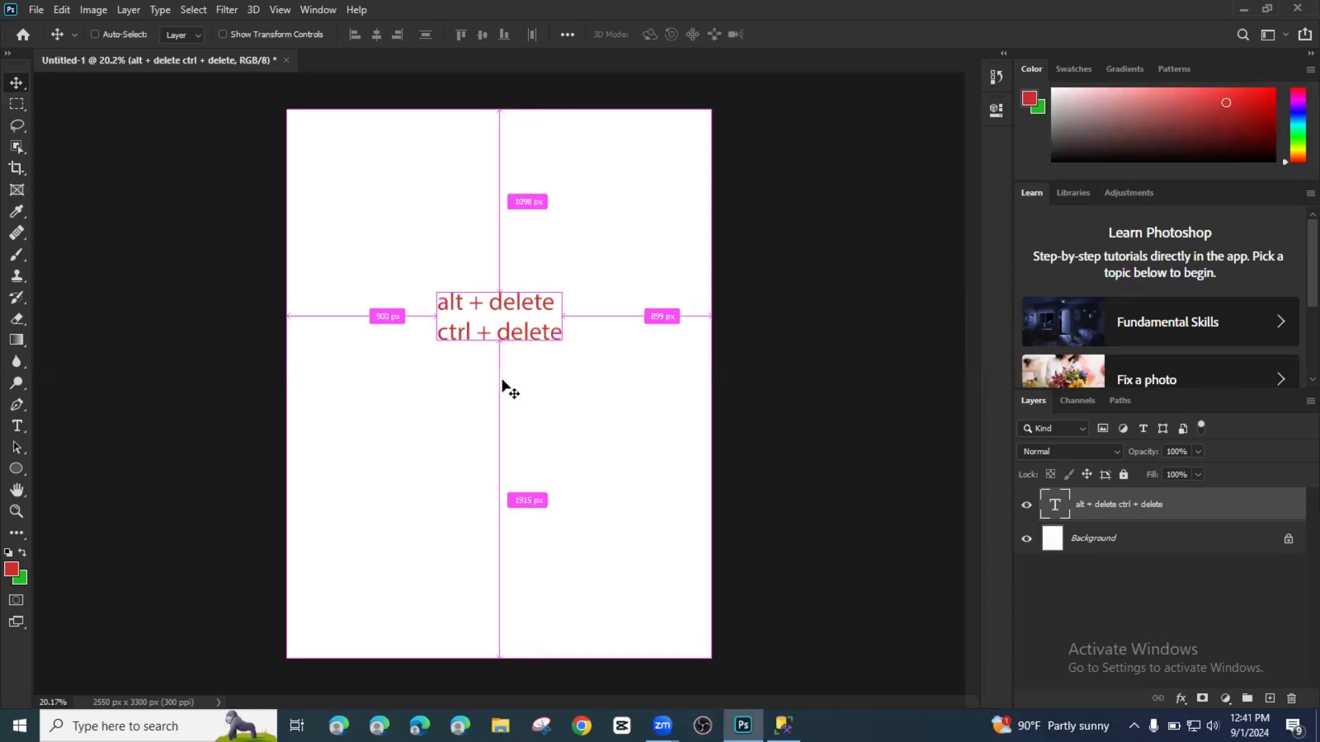
pyautogui.hotkey('ctrl', 'Delete')
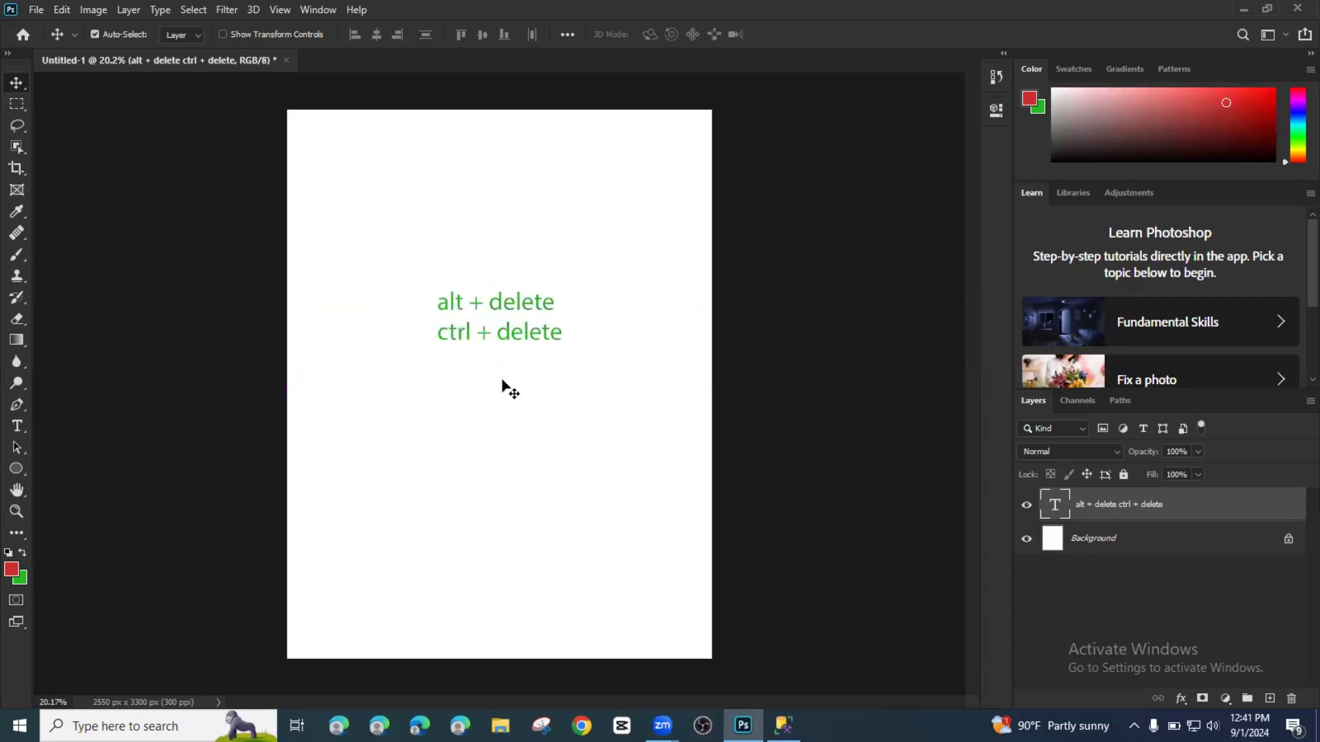
pyautogui.click(629, 392)
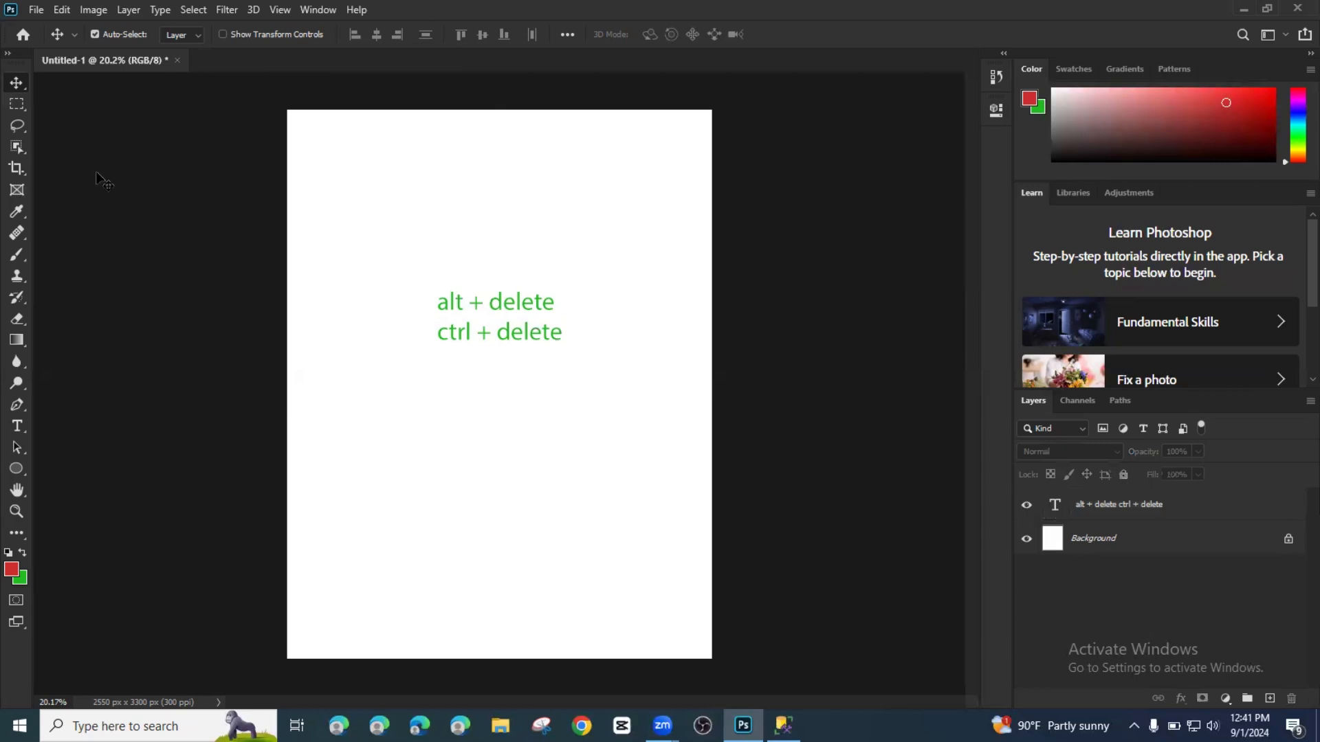
# Step: Select the entire canvas with a marquee selection
pyautogui.click(22, 105)
pyautogui.hotkey('ctrl', 'a')
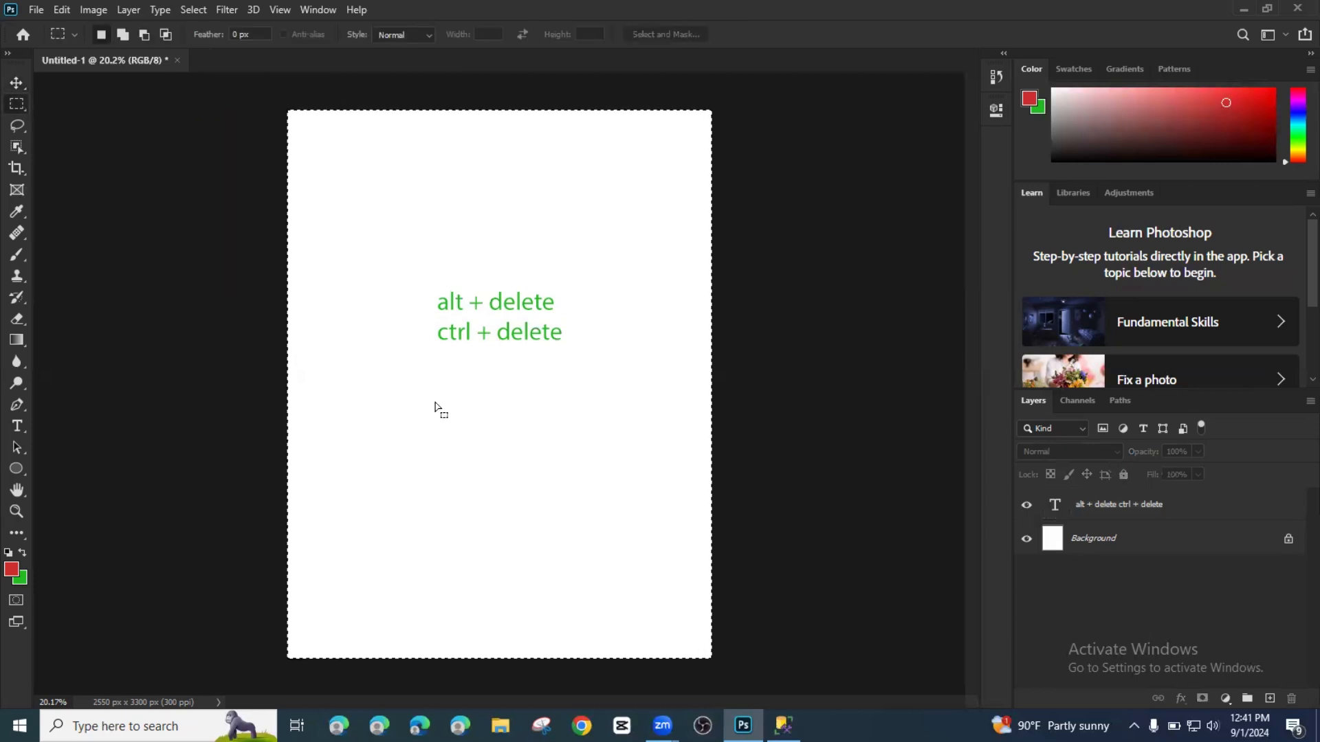
pyautogui.click(14, 84)
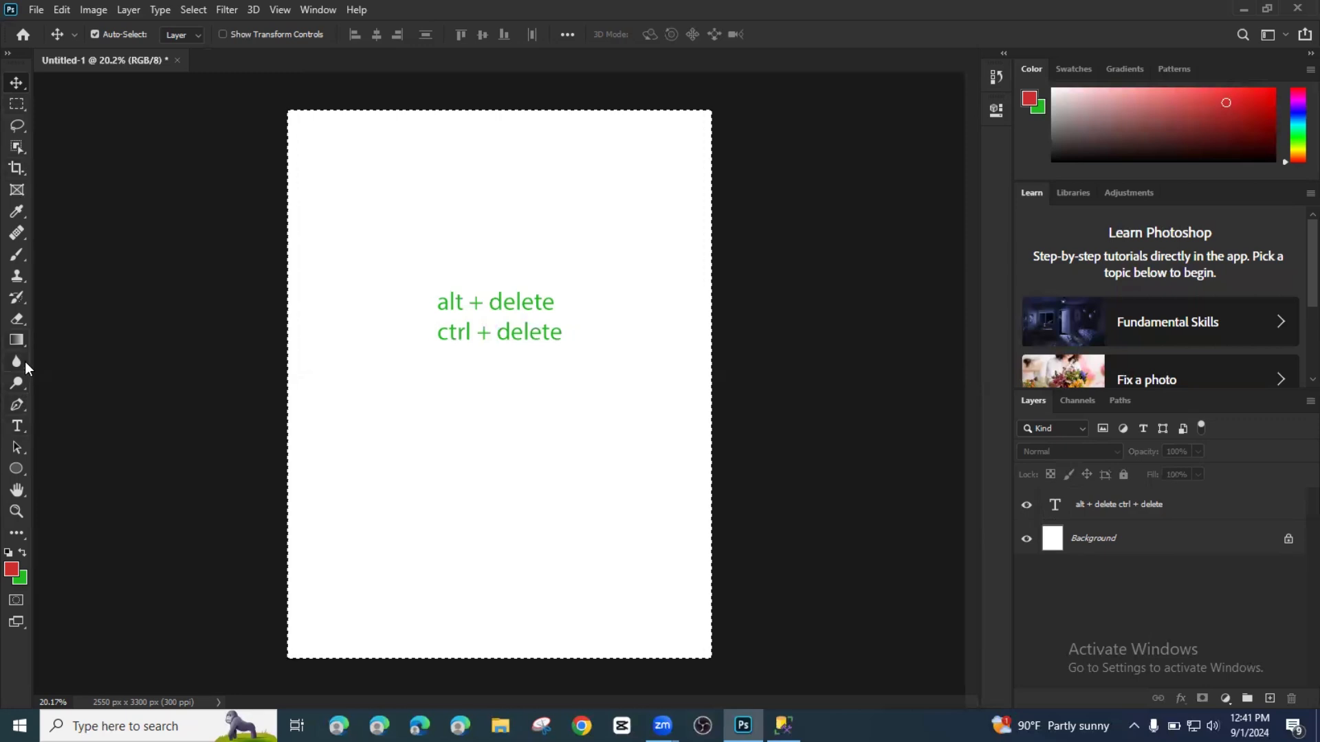
# Step: Create a red 100 × 100 px rectangle near the page's upper left and draw one about 535 × 670 px below it
pyautogui.click(21, 471)
pyautogui.click(83, 468)
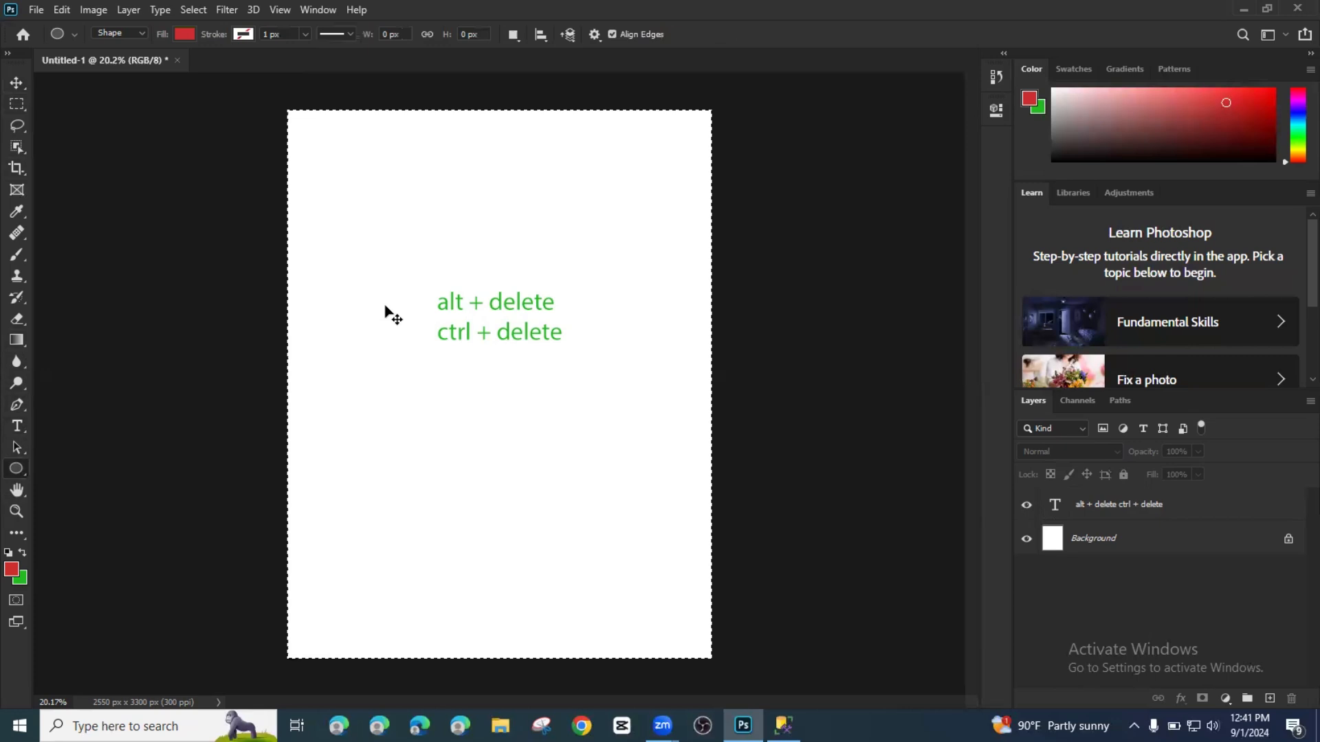
pyautogui.click(373, 174)
pyautogui.click(593, 267)
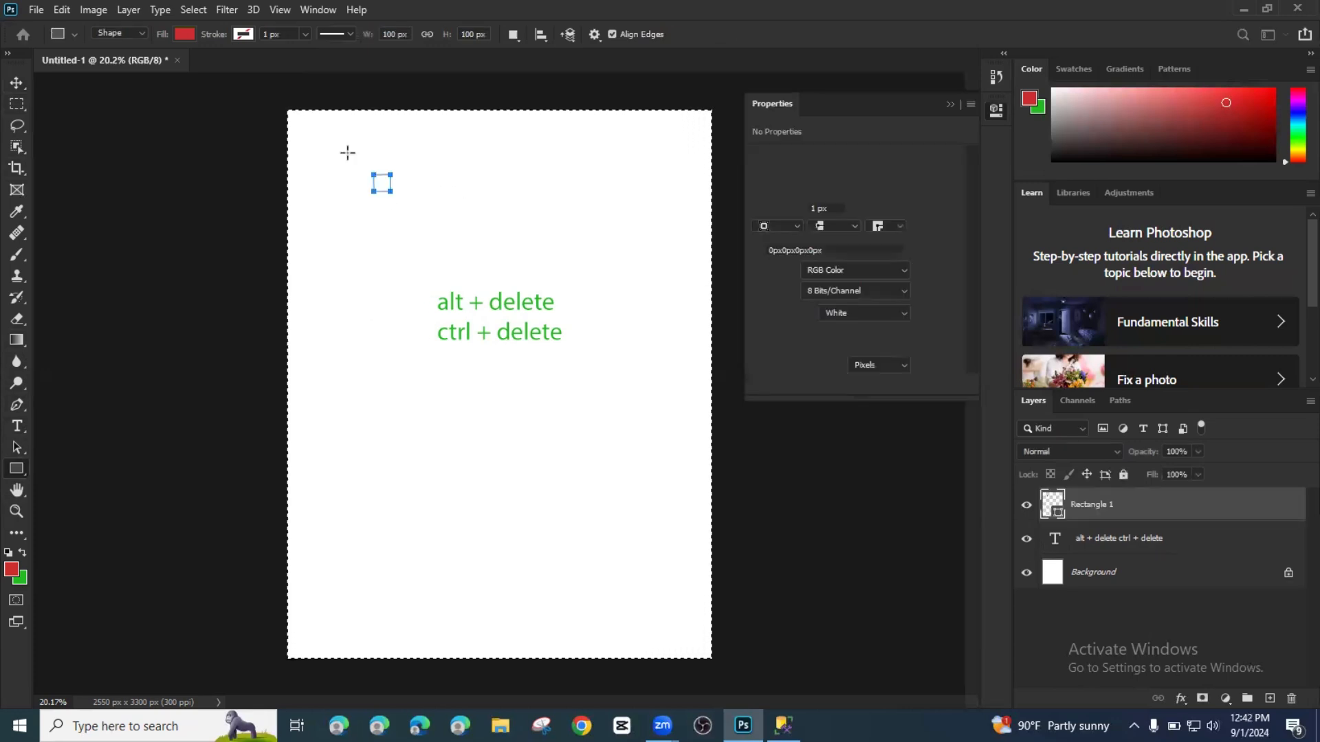
pyautogui.moveTo(318, 222); pyautogui.dragTo(408, 334)
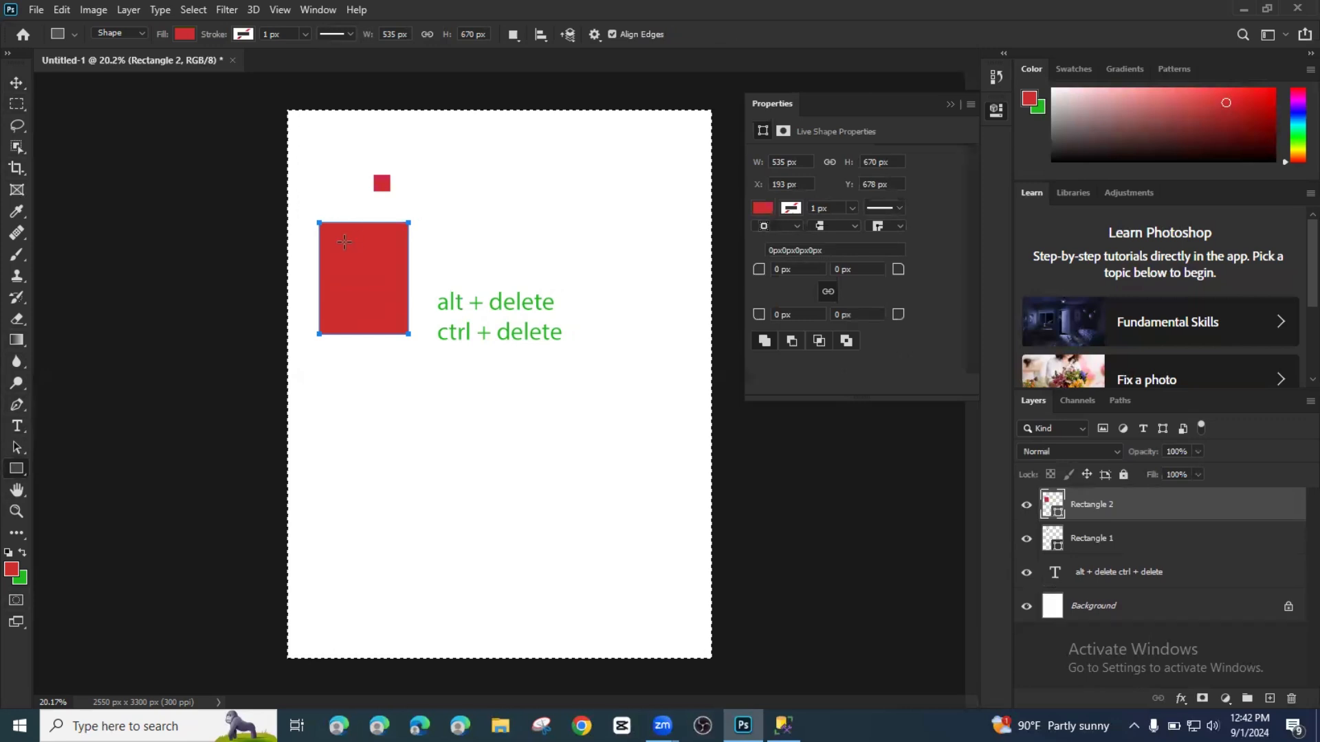
# Step: Add two red rectangles of about 204 × 279 px, one inside the large rectangle and one below it, and clear the canvas selection
pyautogui.moveTo(343, 240); pyautogui.dragTo(378, 289)
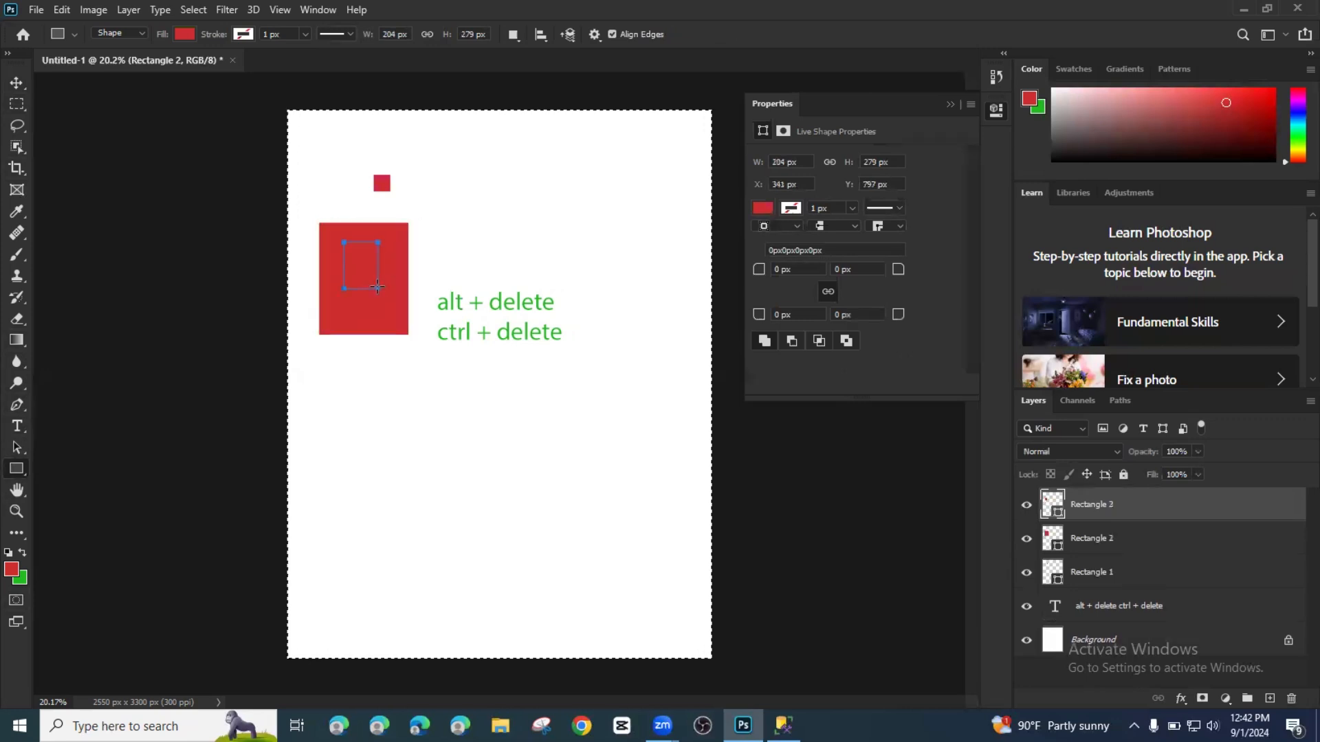
pyautogui.click(370, 380)
pyautogui.click(589, 270)
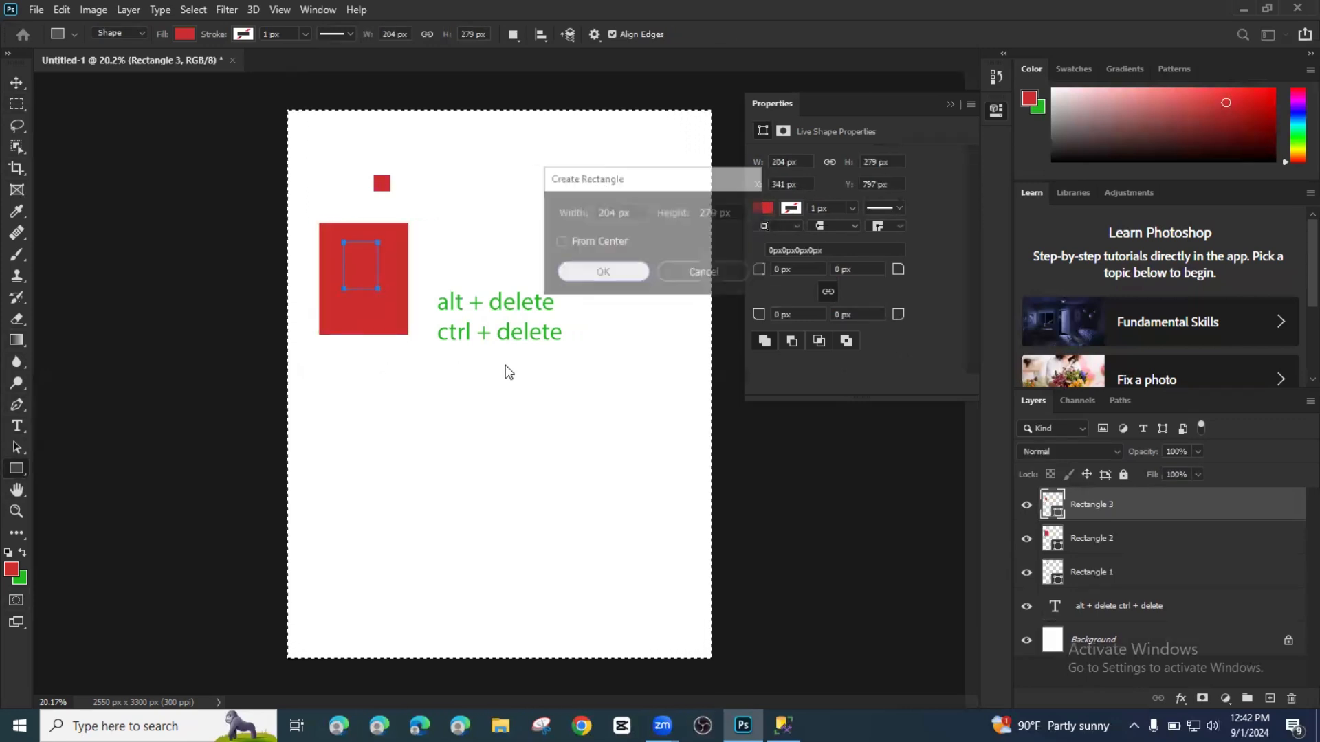
pyautogui.click(17, 82)
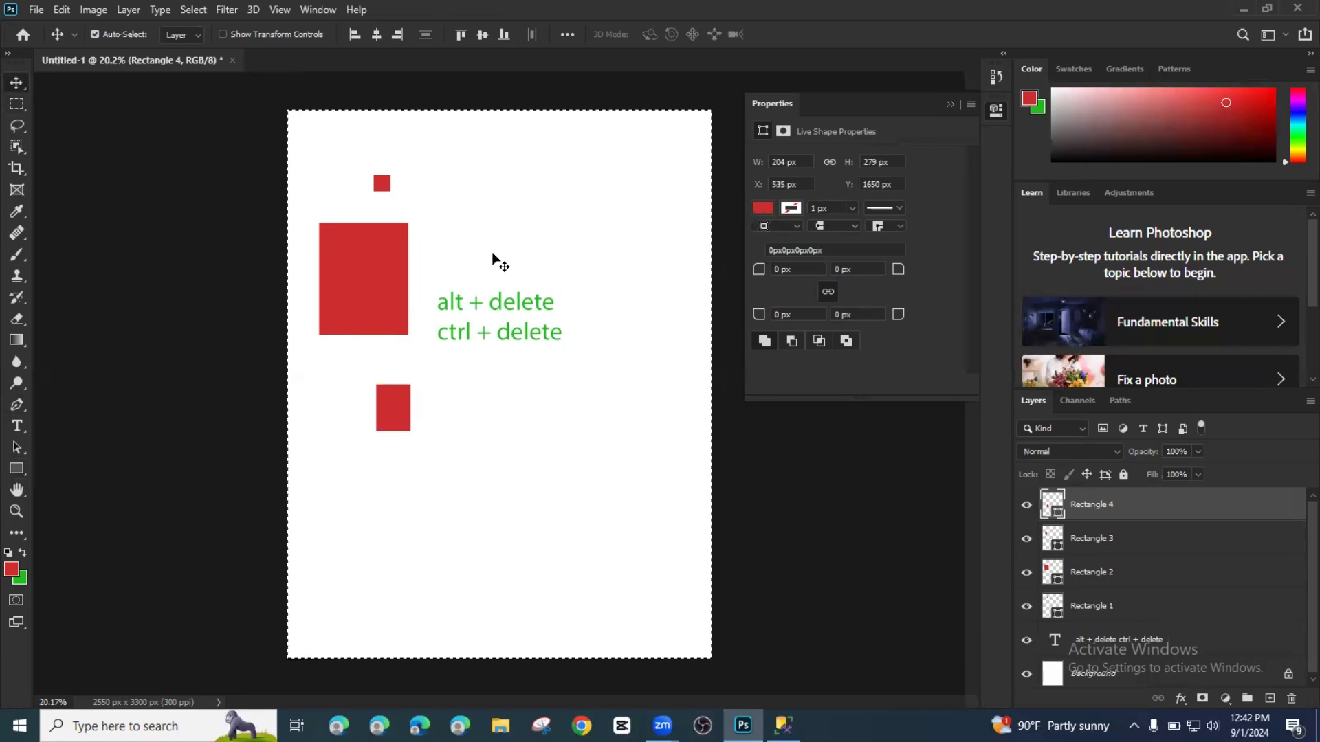
pyautogui.hotkey('ctrl', 'd')
# Step: Draw two green rectangles, about 1184 × 358 px near the page's upper right and about 977 × 804 px near its lower right
pyautogui.press('u')
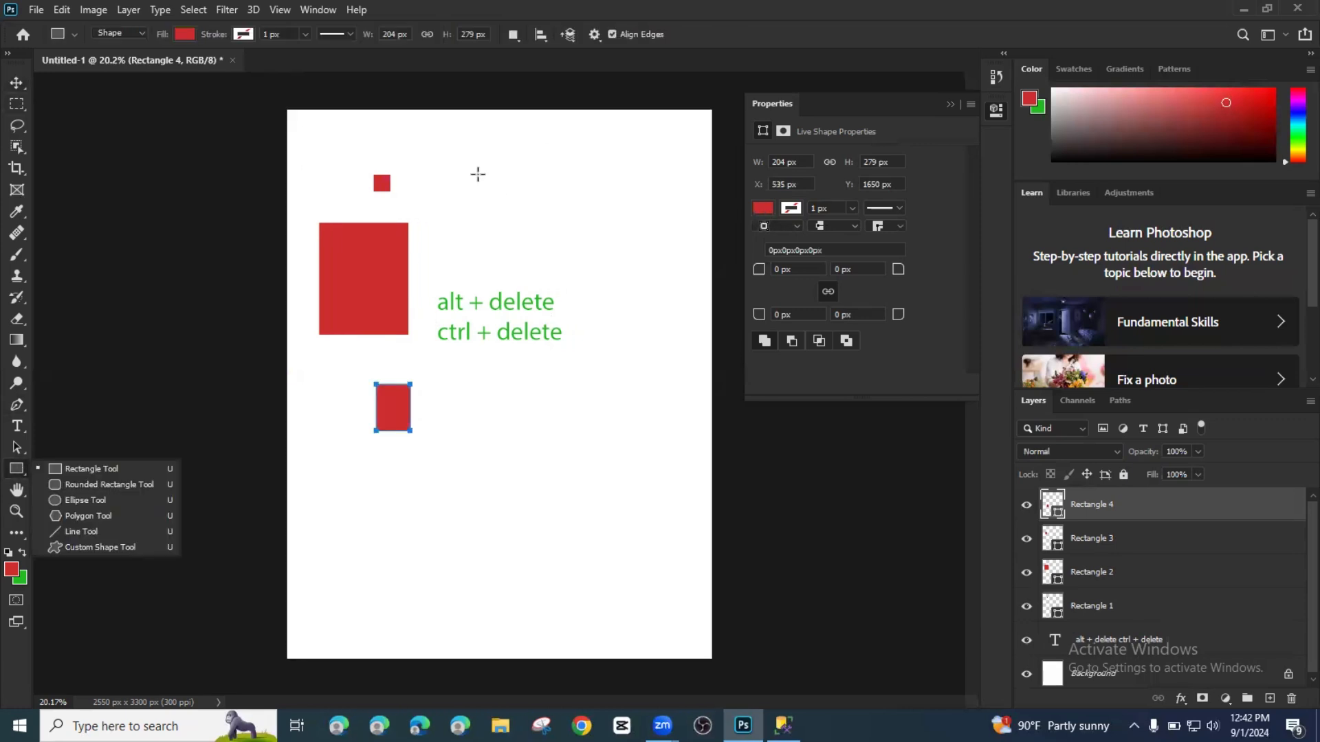
pyautogui.moveTo(671, 207); pyautogui.dragTo(684, 211)
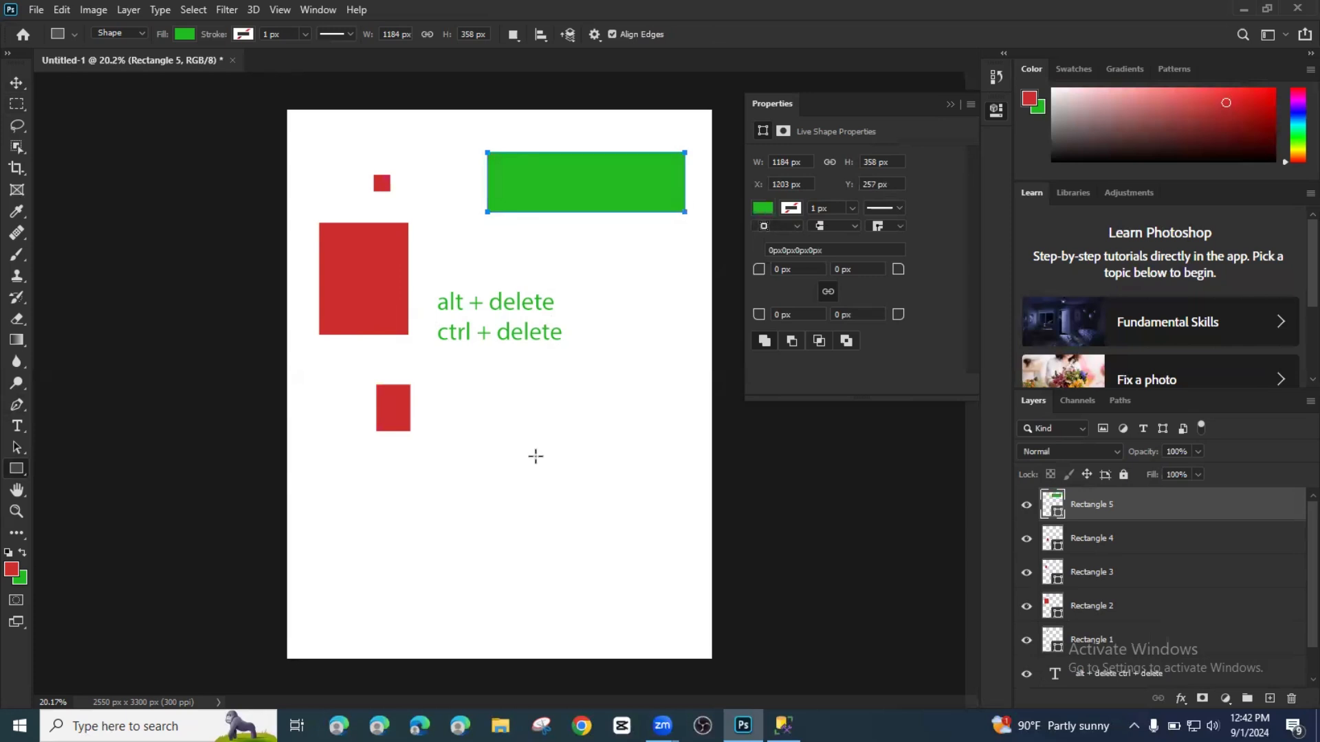
pyautogui.moveTo(509, 409); pyautogui.dragTo(673, 542)
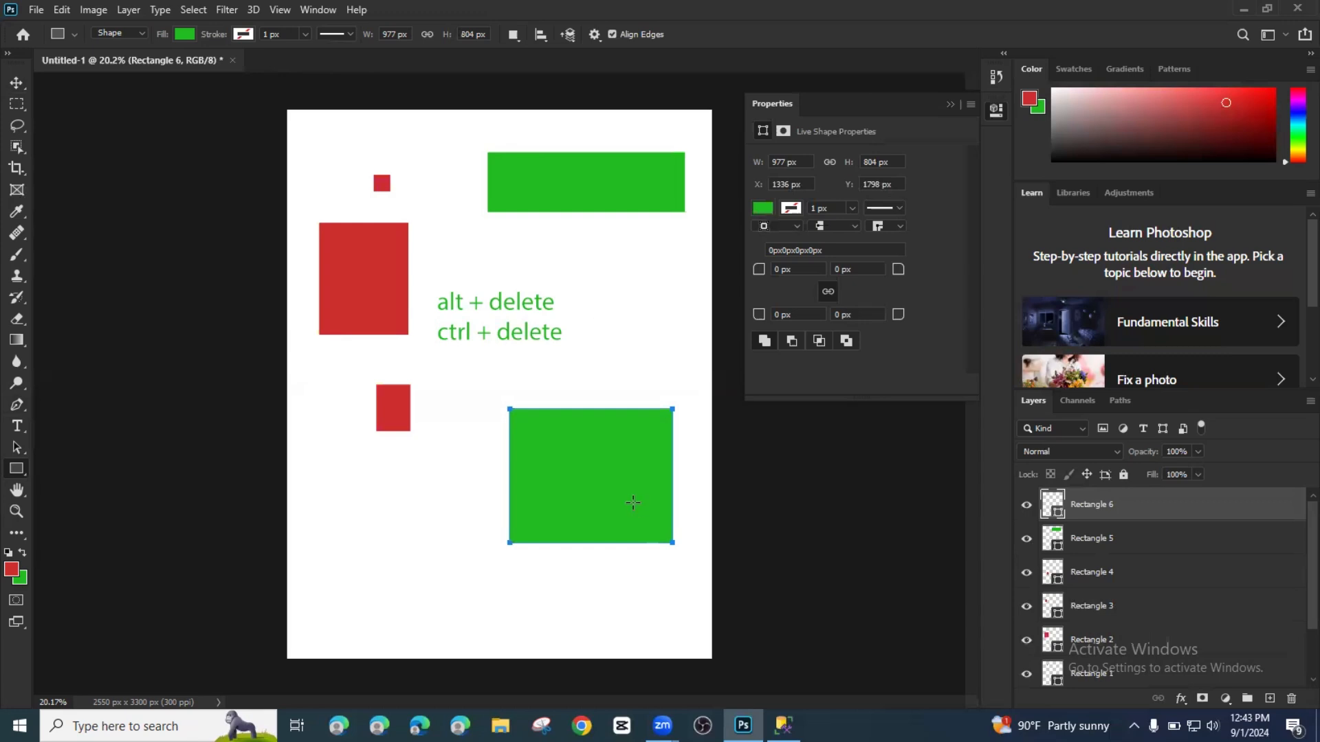
# Step: Fill the lower-right rectangle with the red foreground colour and refill it with the green background colour
pyautogui.hotkey('alt', 'Delete')
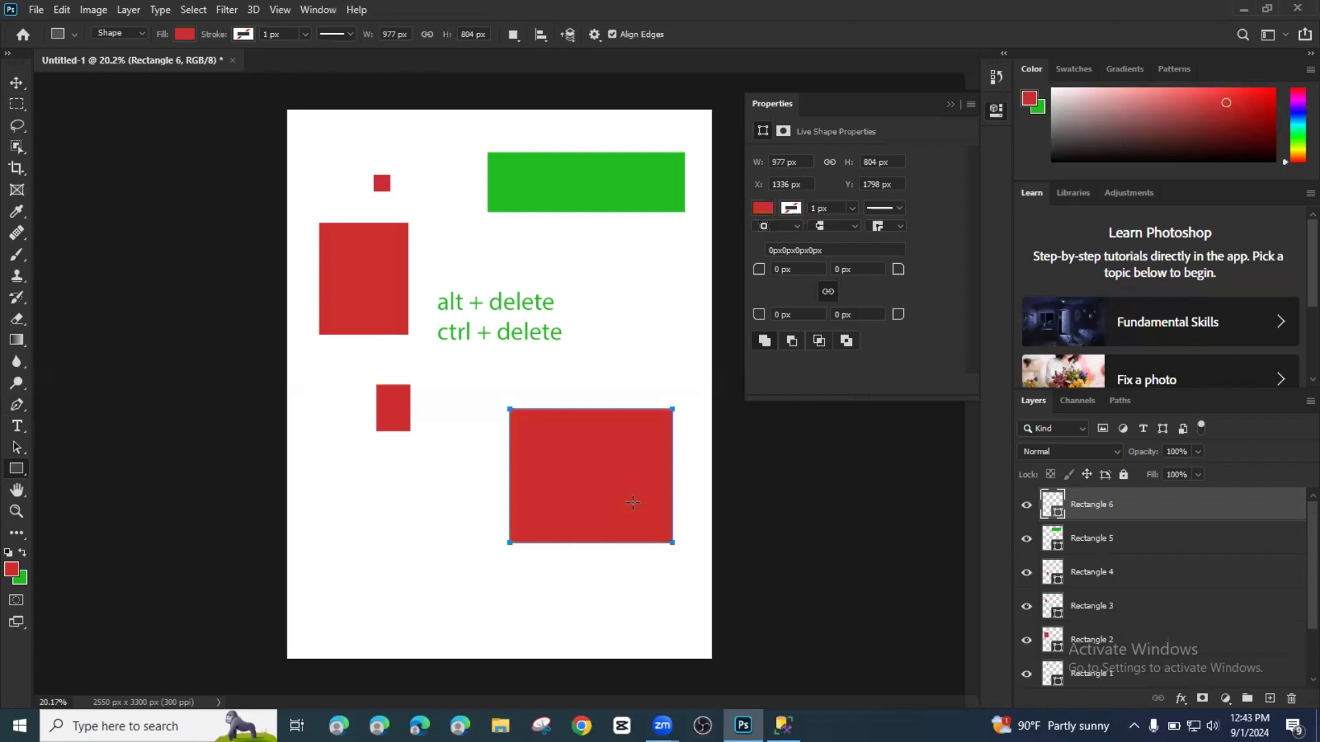
pyautogui.press('alt')
pyautogui.hotkey('ctrl', 'Delete')
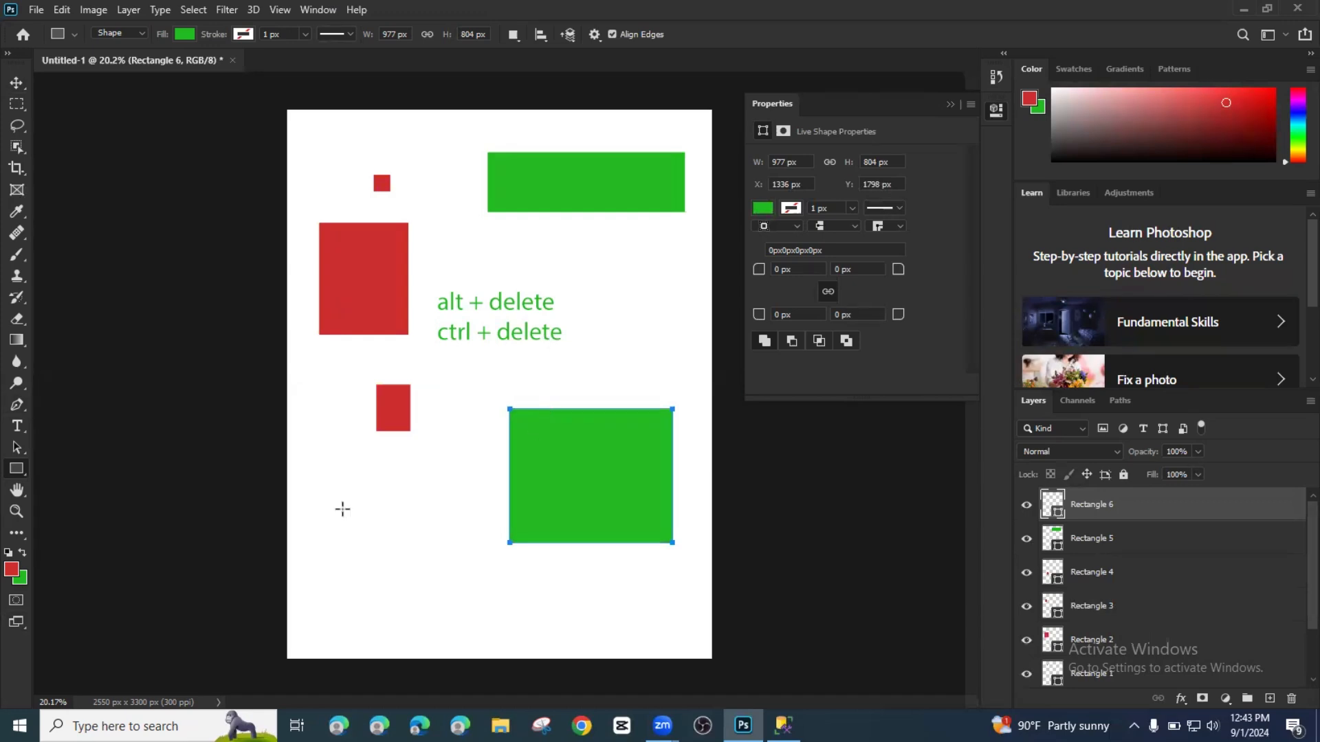
# Step: Set the foreground colour to blue #2d56cc and the background colour to dark blue #2024bb
pyautogui.click(12, 570)
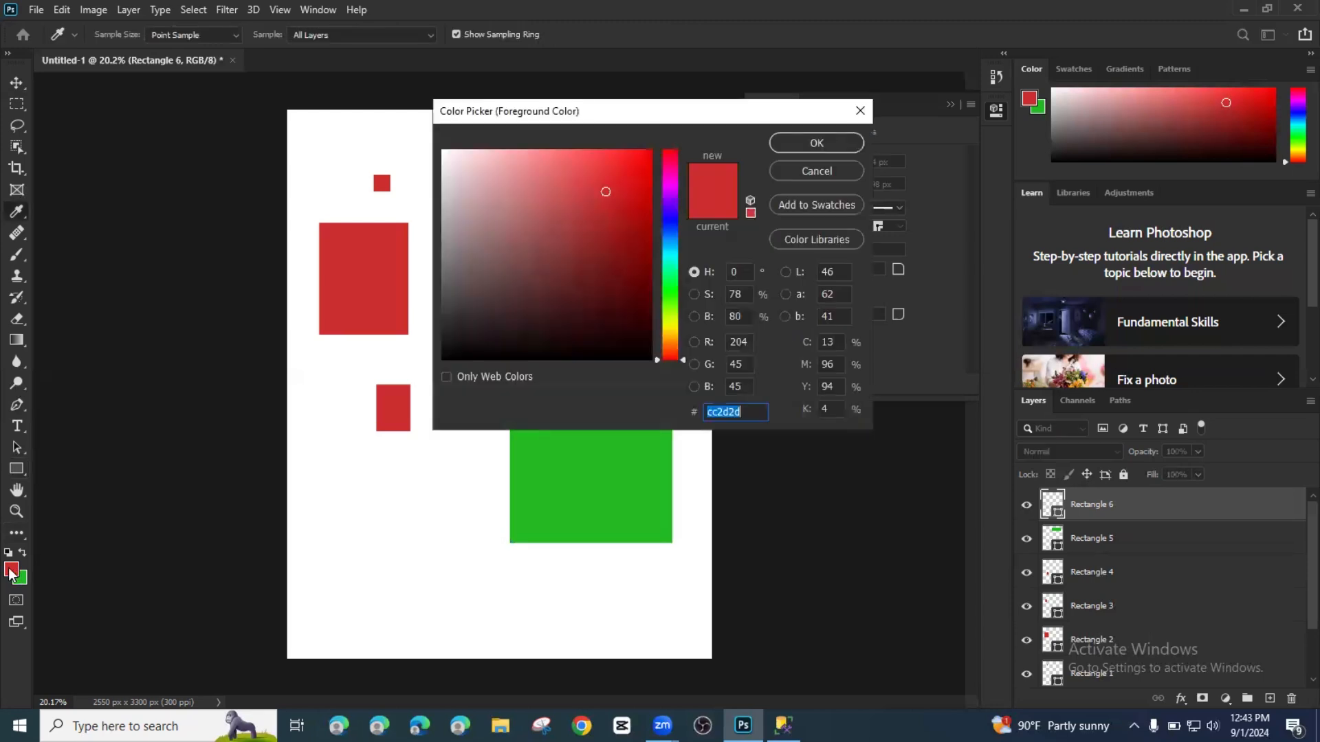
pyautogui.click(669, 228)
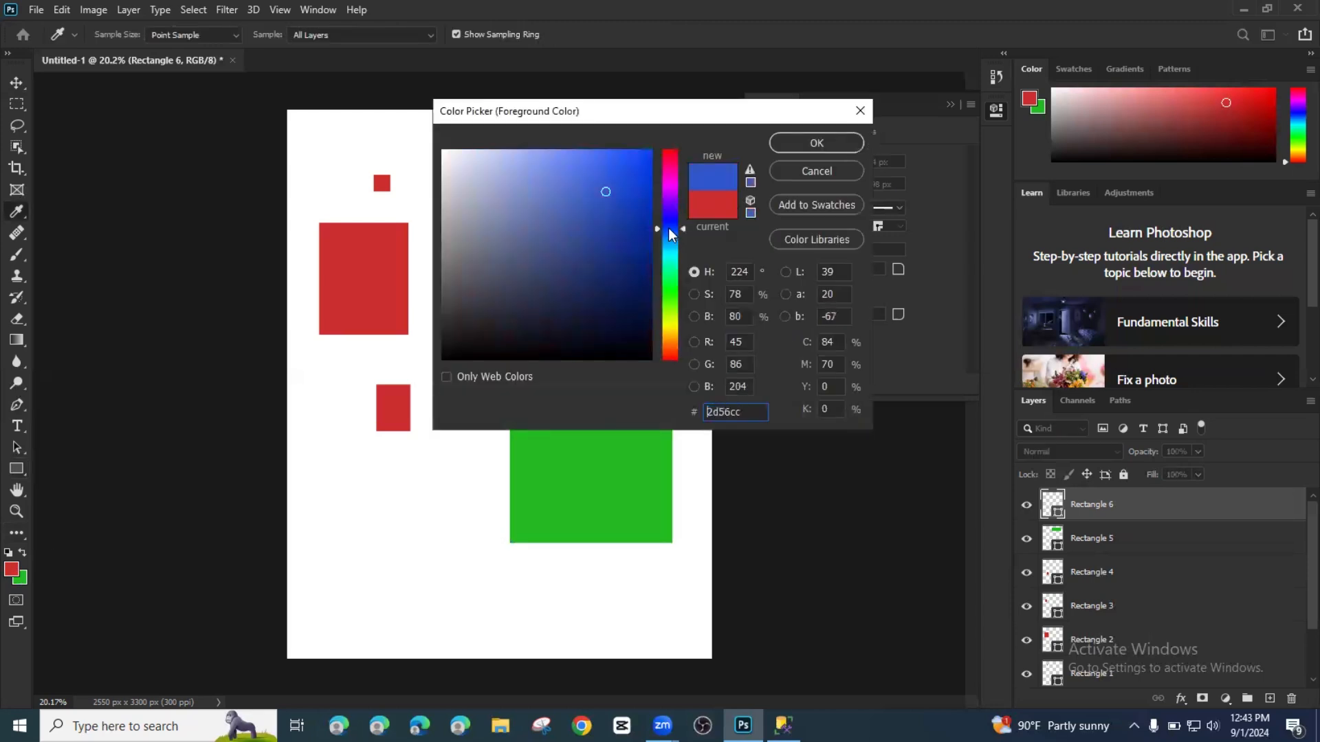
pyautogui.click(805, 140)
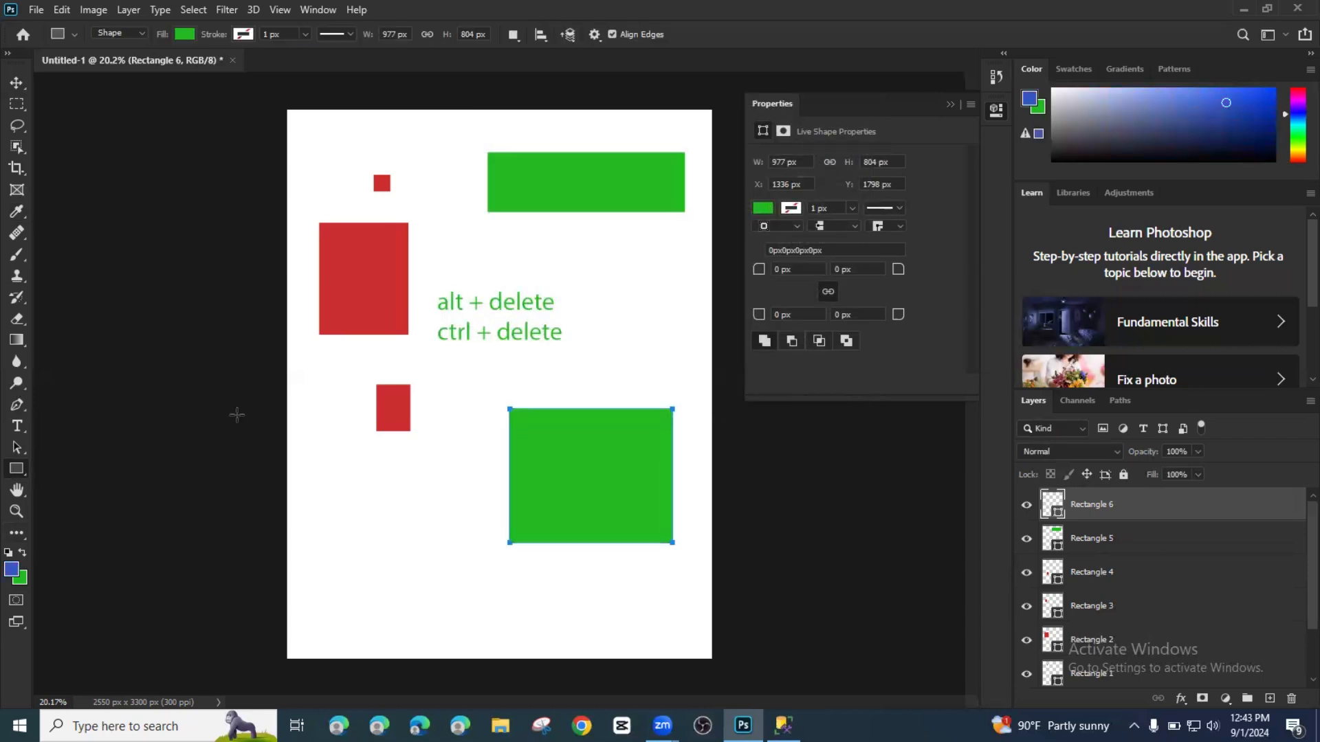
pyautogui.click(23, 576)
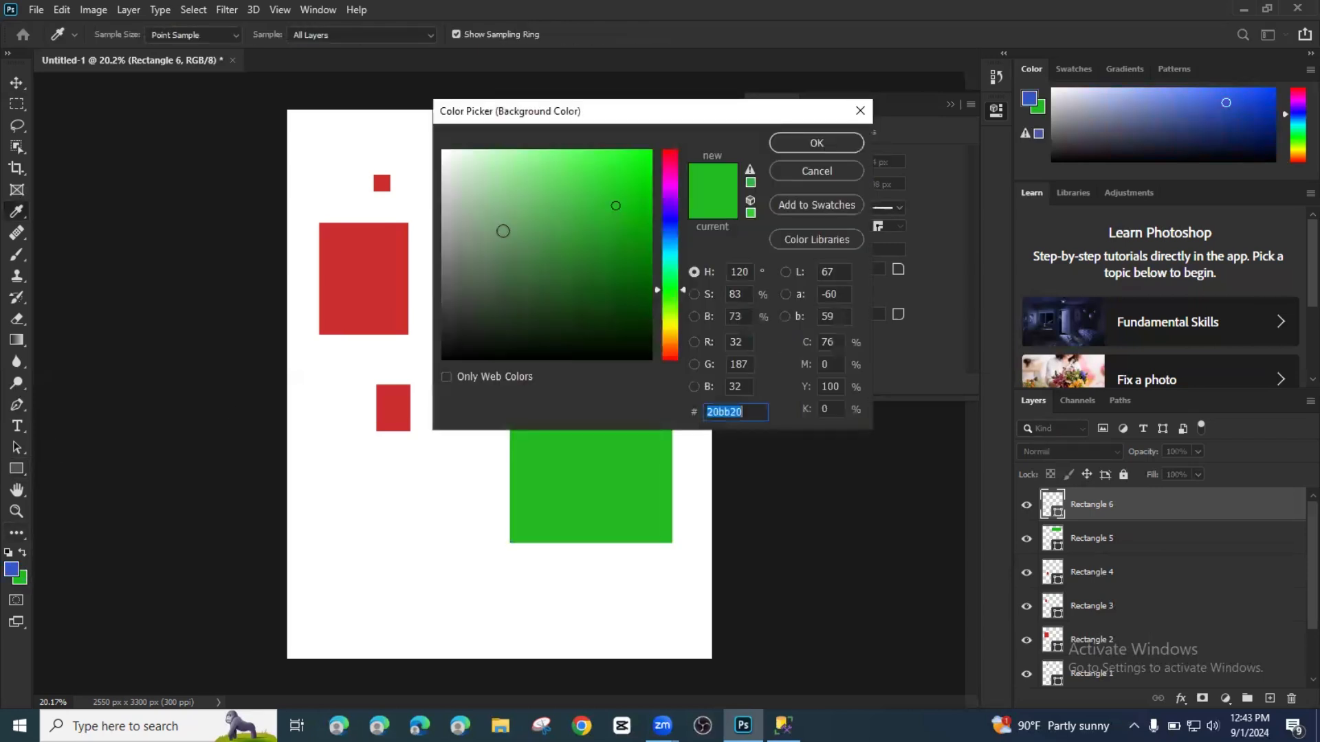
pyautogui.click(674, 220)
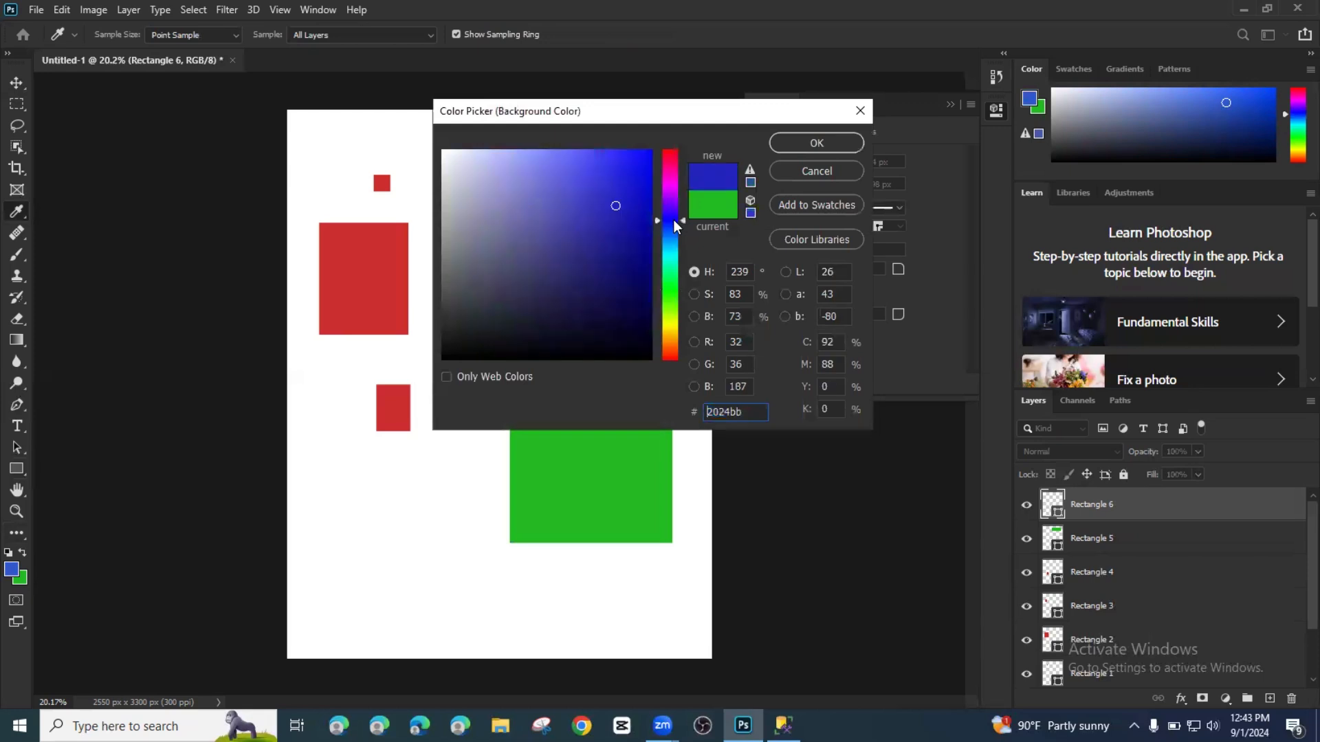
pyautogui.click(797, 143)
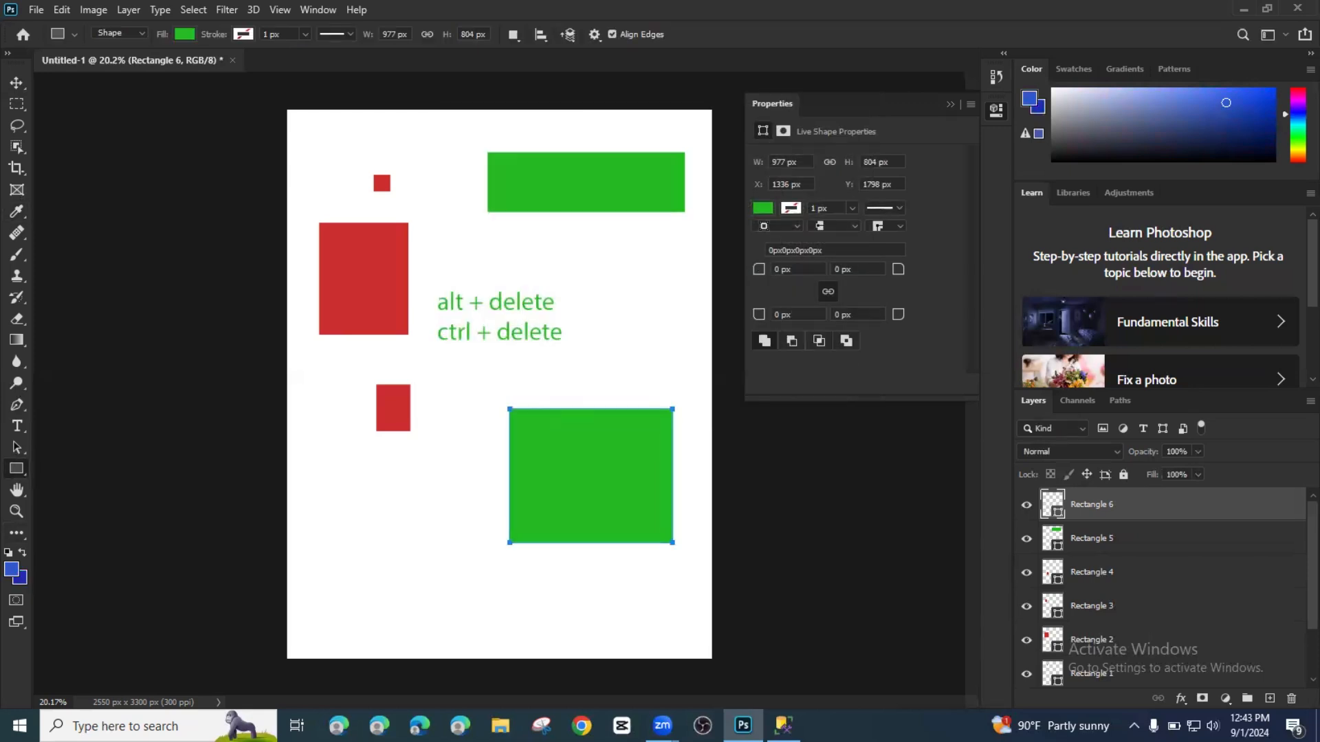
# Step: Check the foreground colour in the Color Picker, accept it as is, and return to the Rectangle tool
pyautogui.click(13, 573)
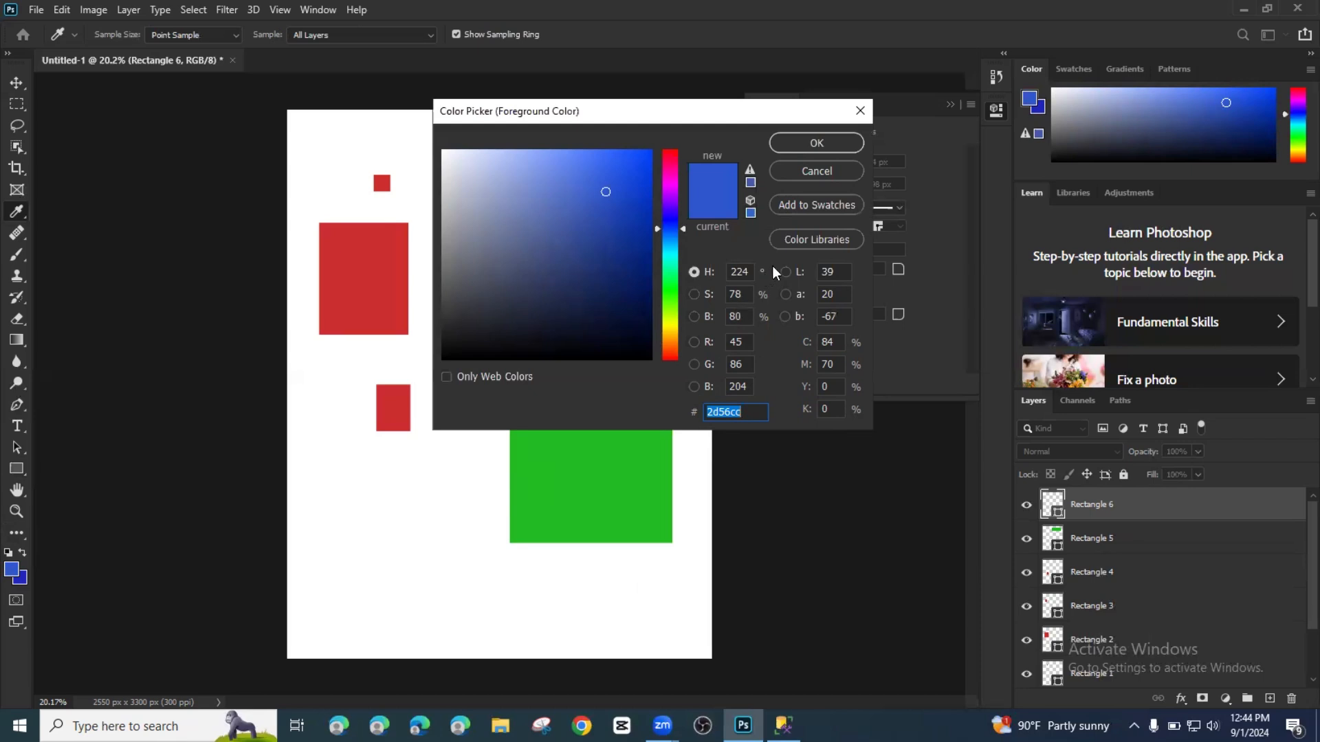
pyautogui.click(816, 143)
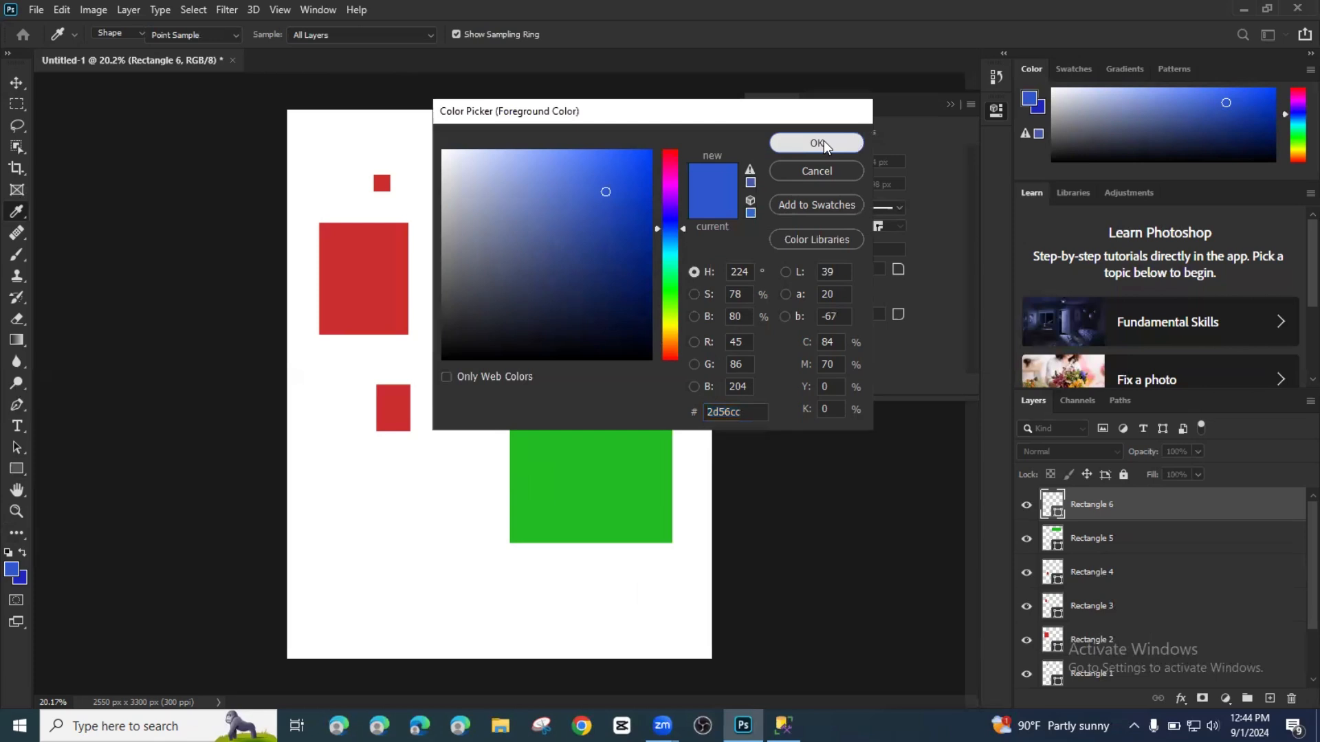
pyautogui.press('u')
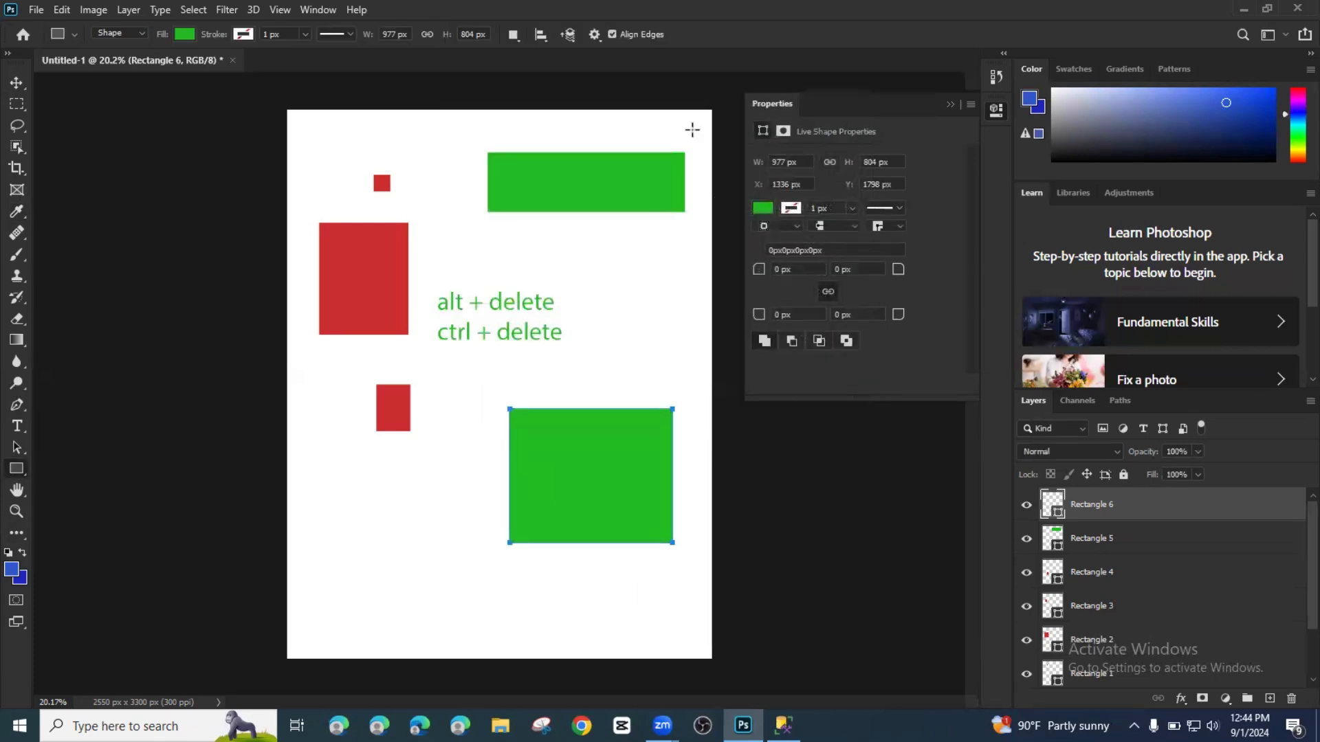